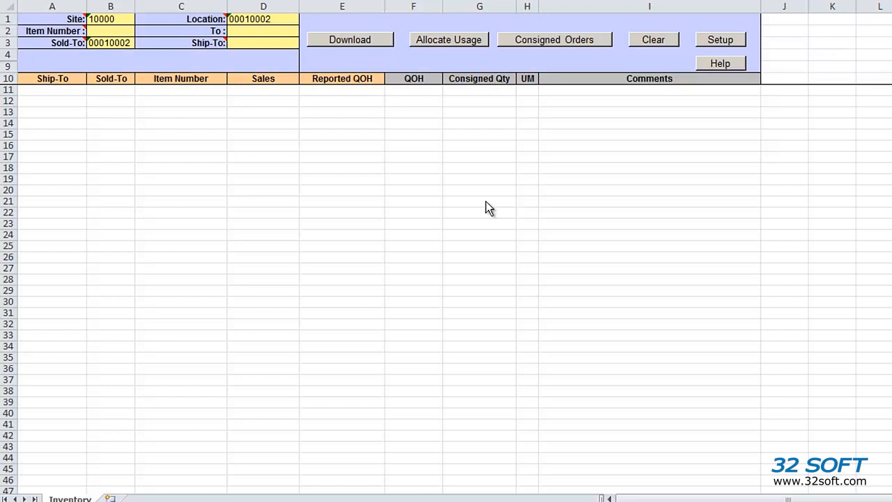
- Choose the TEST database at 192.168.1.4 in the add-in Setup and confirm the selection
left_click(719, 40)
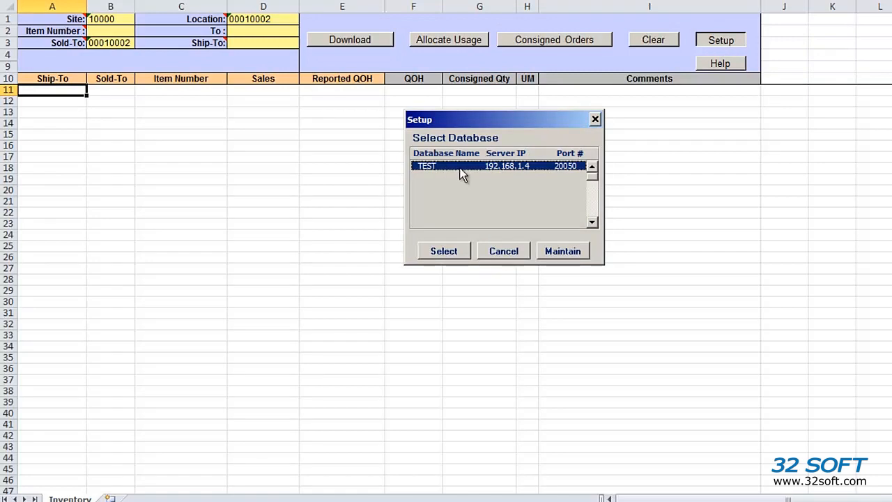
left_click(456, 251)
left_click(532, 238)
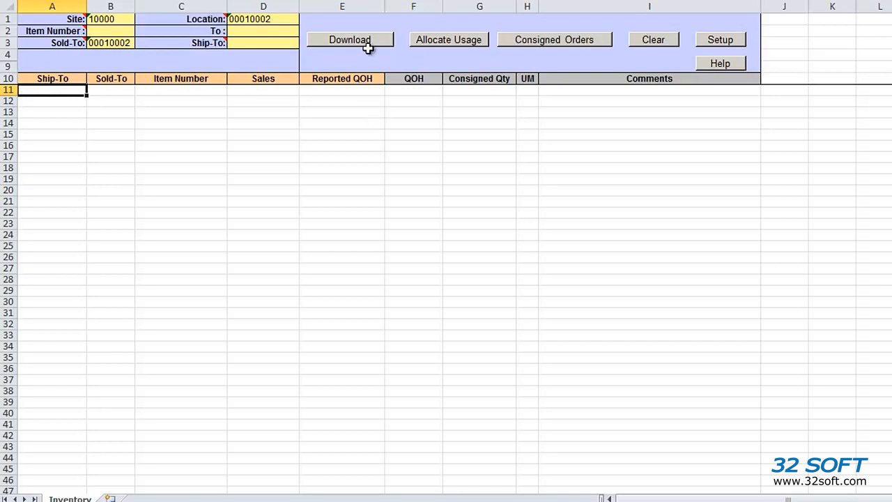
- Request the Consigned Orders Report and log in to QAD with a replacement user ID and password
left_click(535, 50)
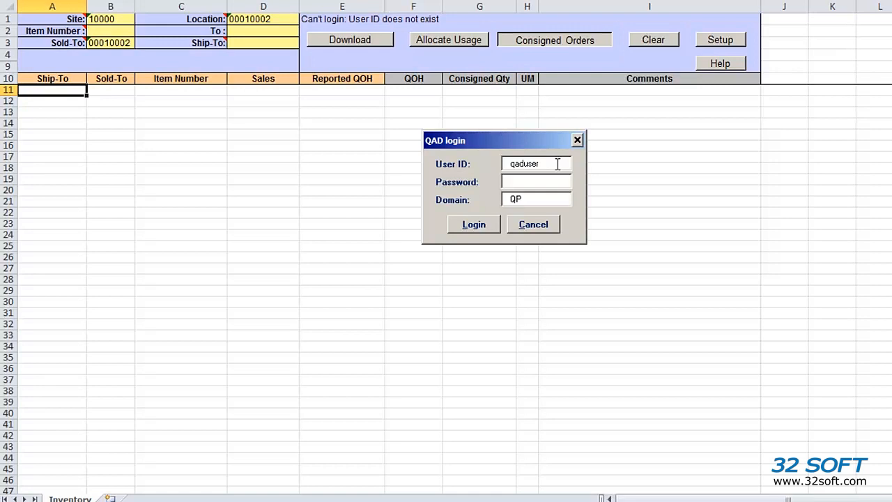
left_click_drag(558, 164, 450, 161)
type("mfg")
key("Tab")
type("q*****")
key("Return")
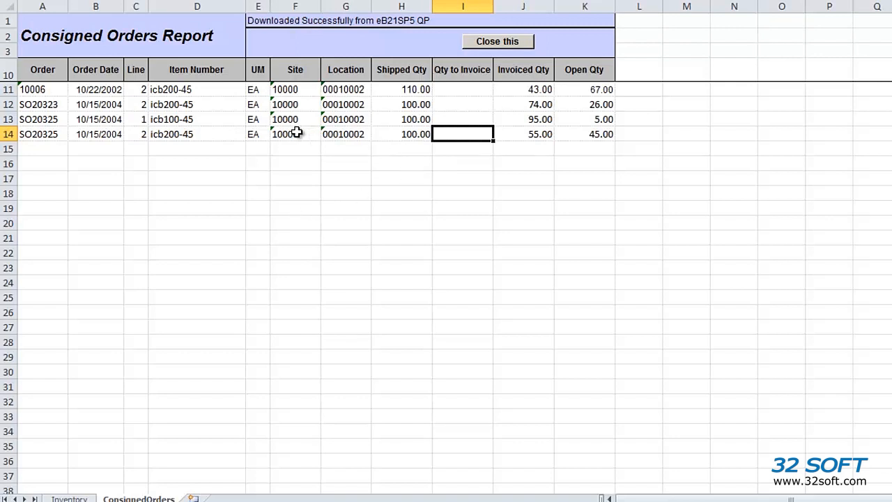
- Check order 10006's open quantity of 67.00, then return to the Inventory sheet
left_click(584, 89)
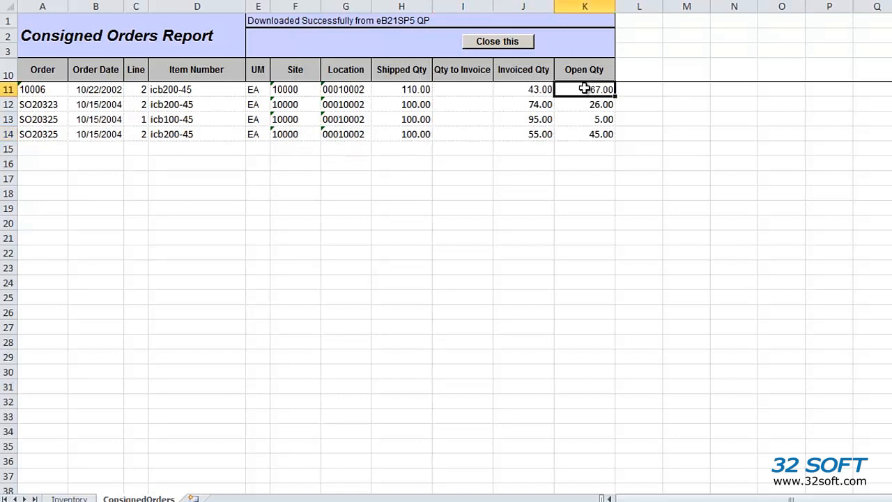
left_click(83, 499)
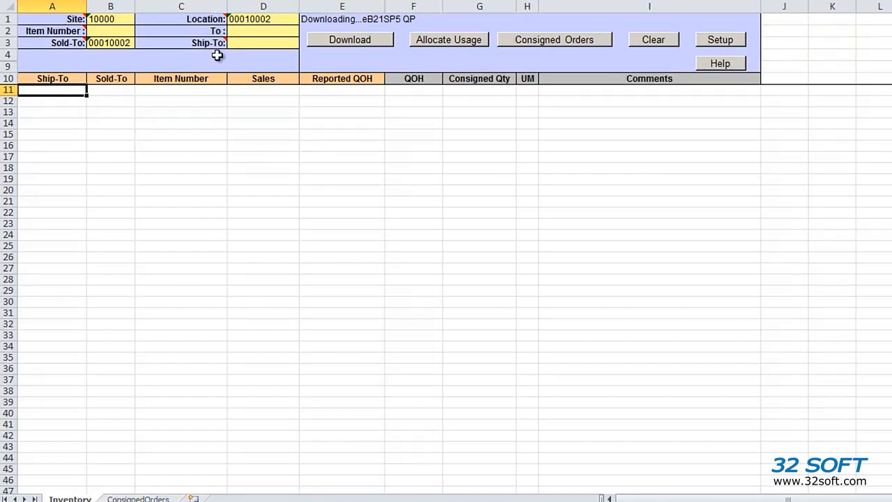
left_click(359, 43)
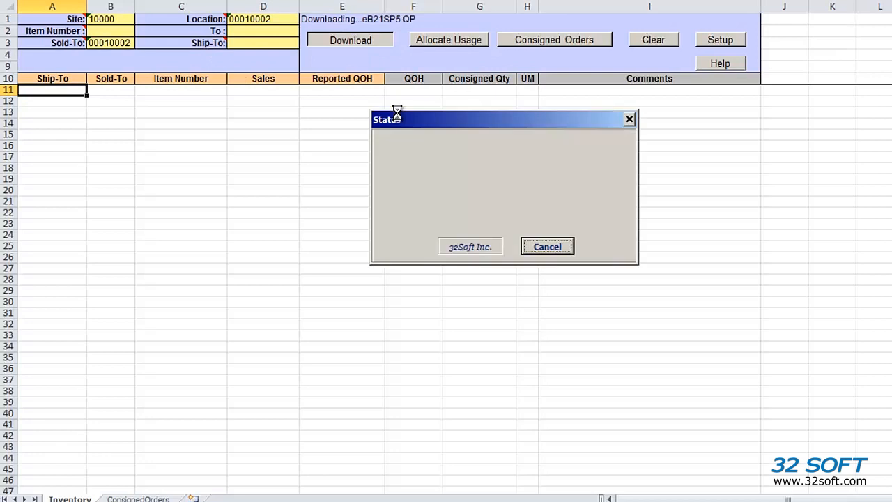
left_click(541, 248)
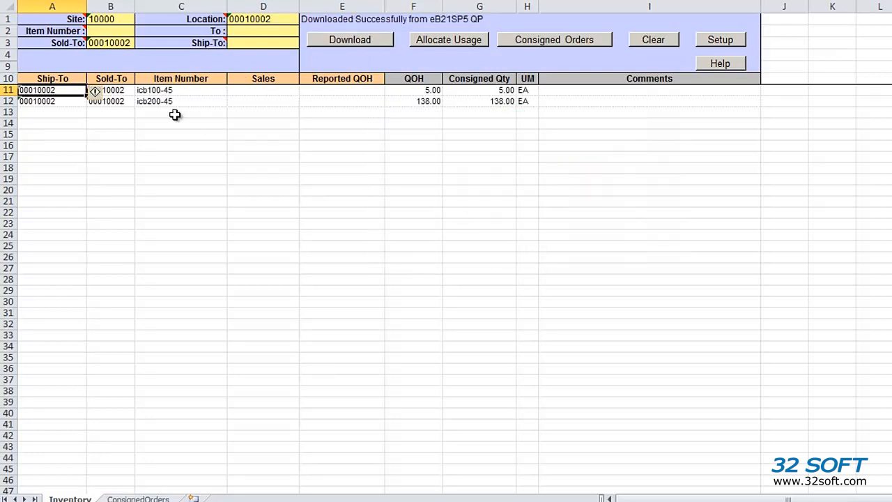
mouse_move(262, 89)
left_mouse_down()
mouse_move(262, 111)
mouse_move(262, 102)
left_mouse_up()
left_click(274, 102)
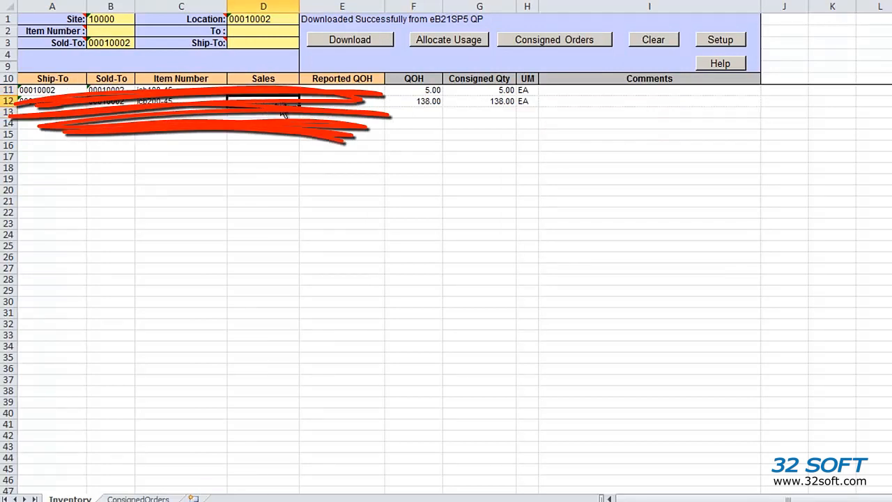
left_click(653, 42)
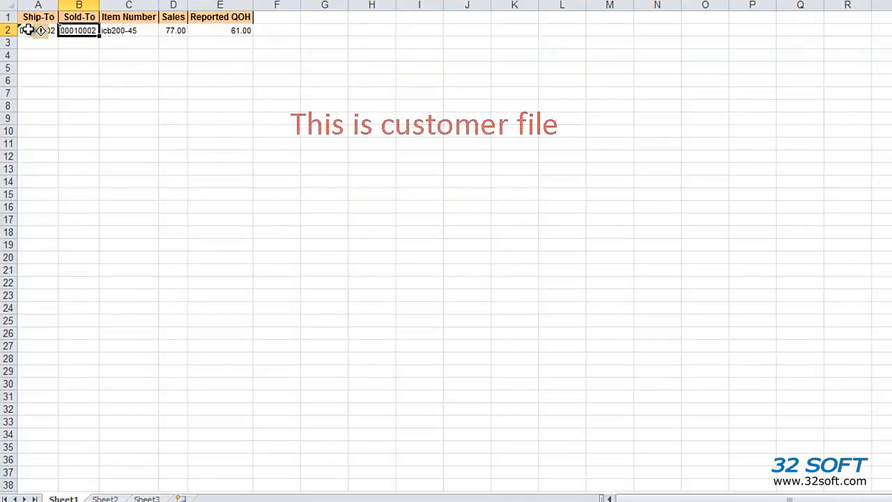
- Paste the customer's icb200-45 row (sales 77, on-hand 61) into Inventory and download its 138.00 consigned quantity
left_click_drag(30, 31, 211, 26)
key("ctrl+c")
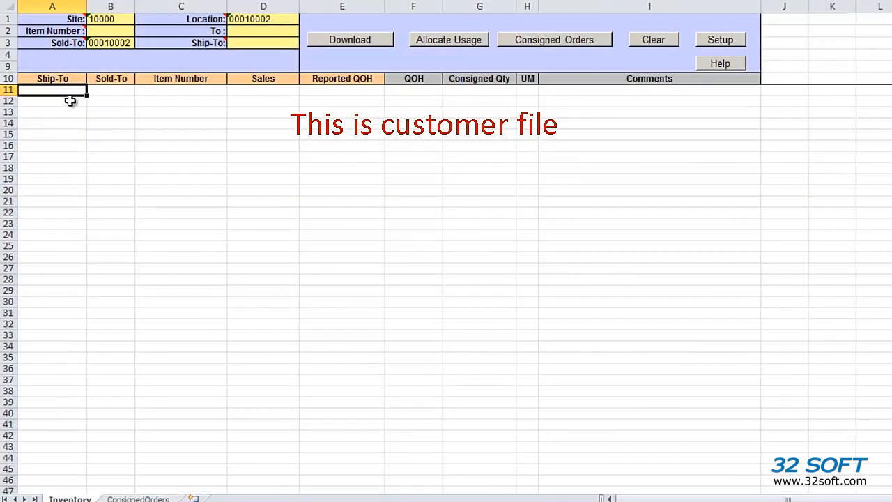
key("ctrl+v")
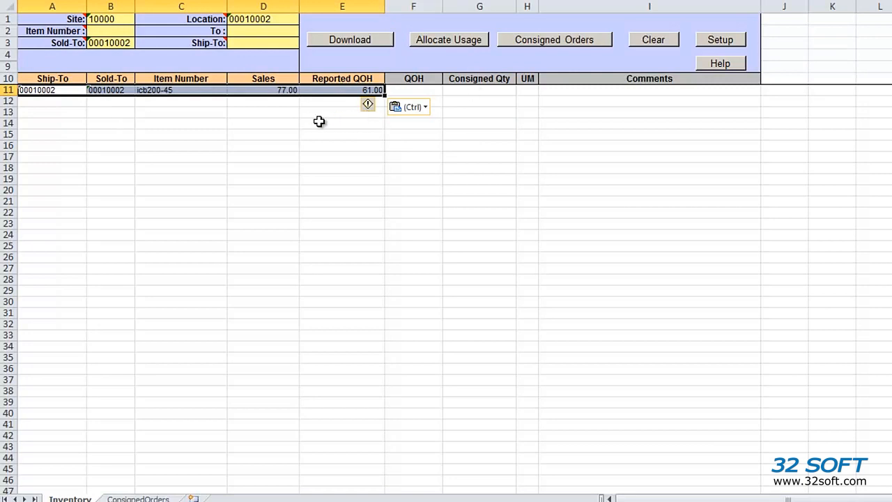
left_click(384, 42)
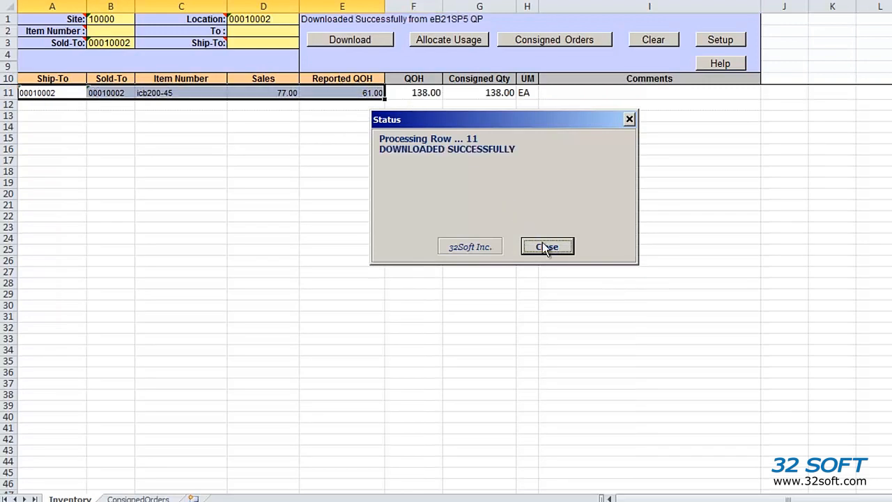
left_click(544, 248)
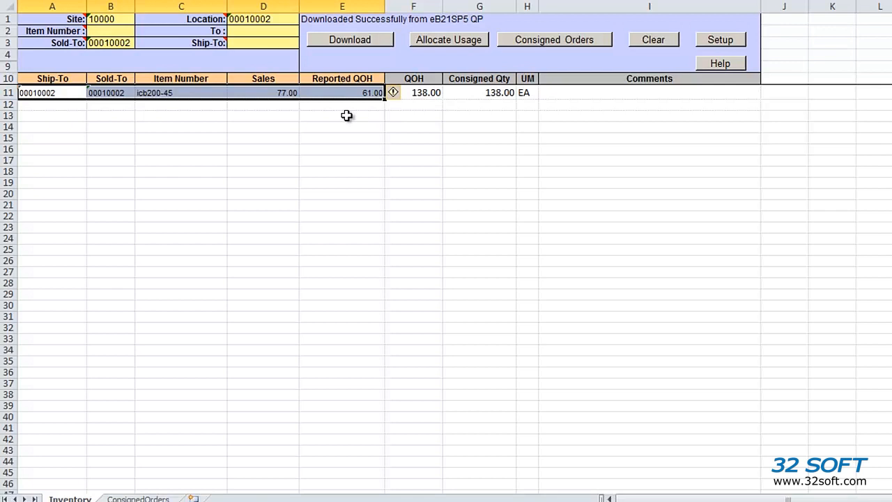
- Allocate icb200-45 usage across orders 10006 and SO20323, setting 10006's usage quantity to 70
left_click(476, 42)
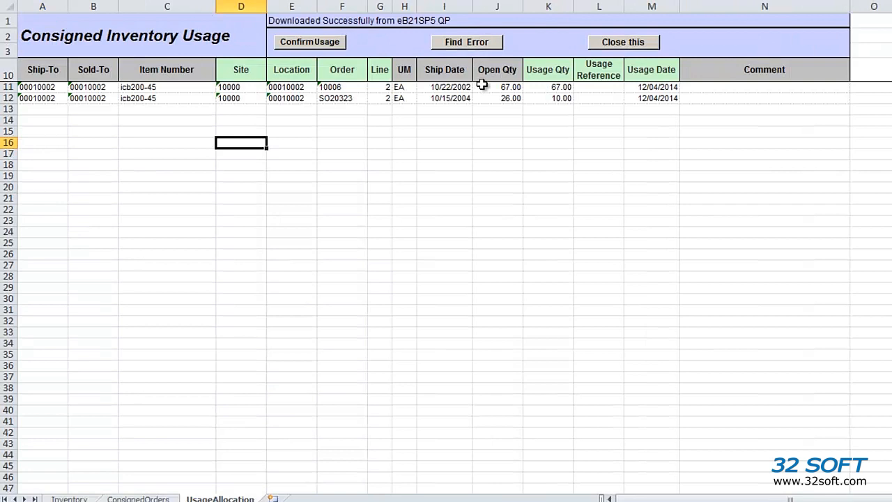
left_click(541, 89)
type("7")
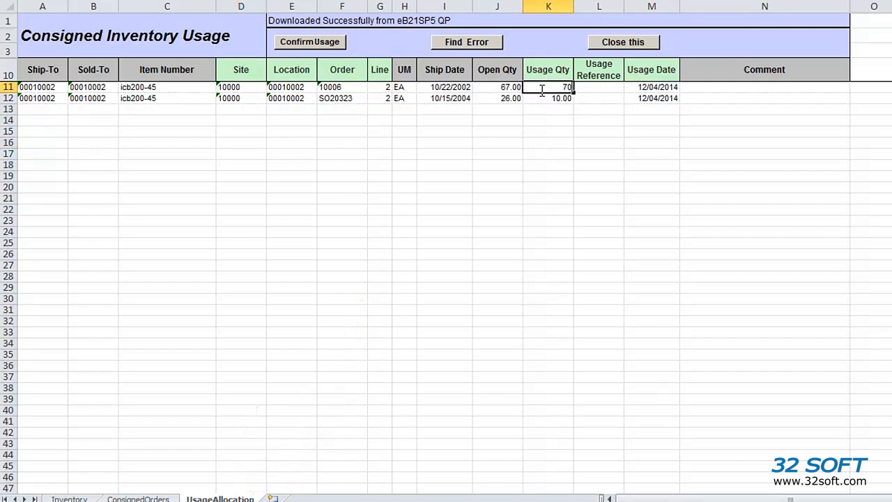
type("0")
key("Return")
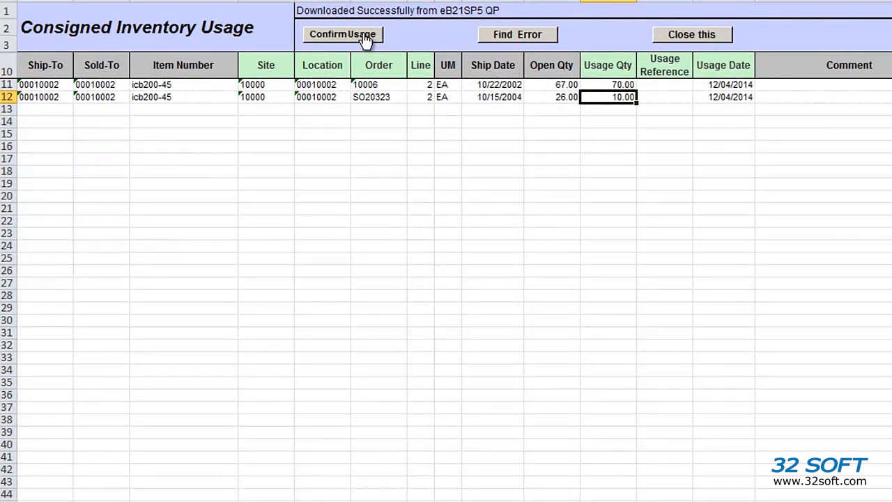
- Submit the usage allocation and review the rejection flagging order 10006's 70.00 usage
left_click(364, 36)
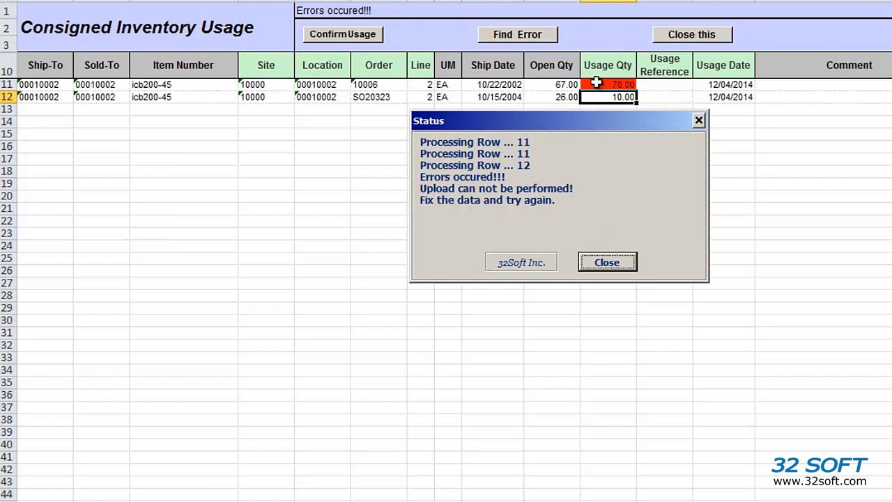
mouse_move(597, 83)
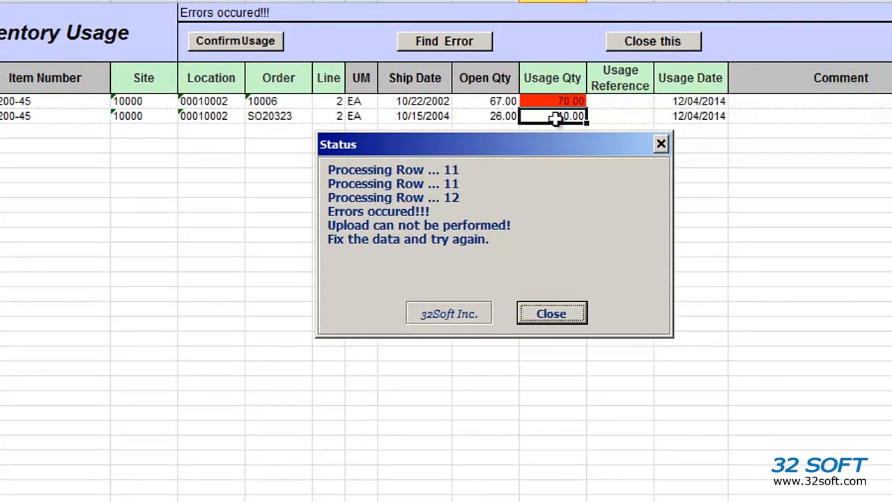
- Correct the usage quantities to 7 for order 10006 and 5 for SO20323
left_click(567, 316)
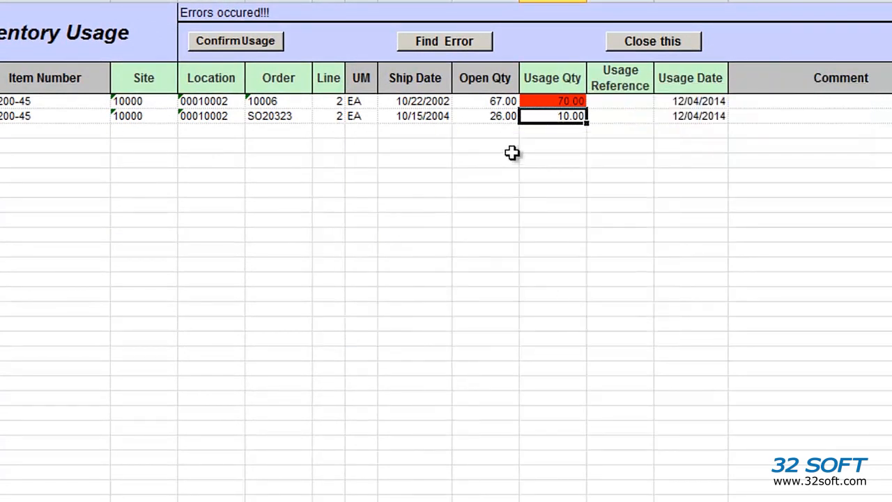
left_click(444, 44)
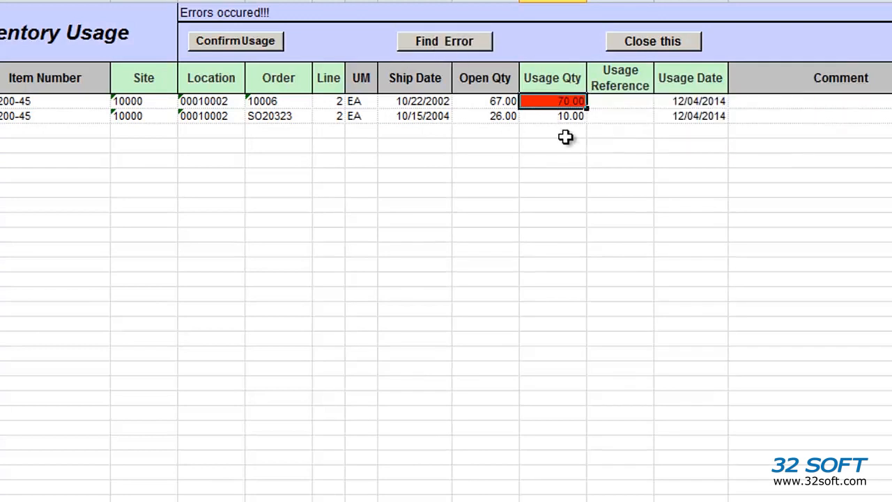
type("7")
key("Return")
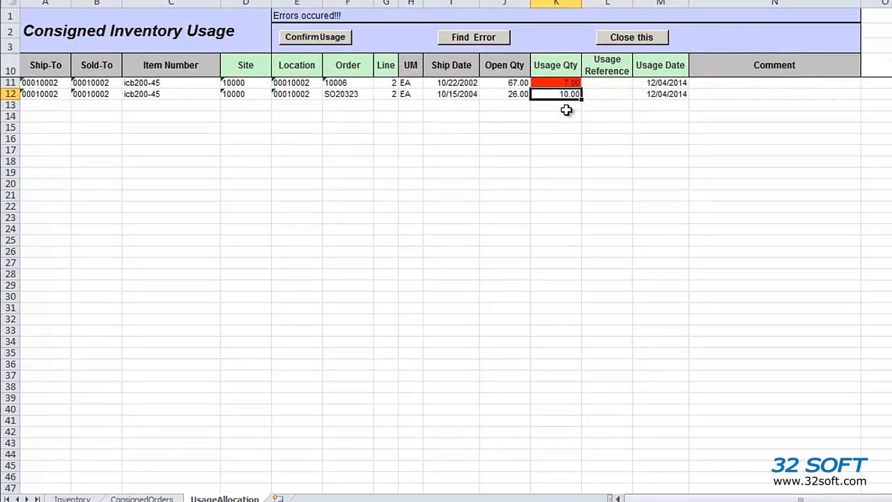
key("Up")
key("Down")
type("5")
key("Return")
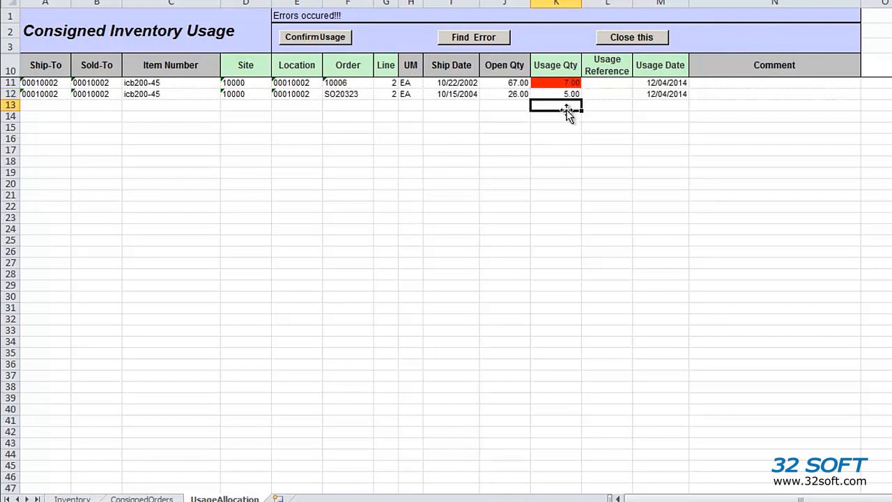
- Upload the corrected usage to QAD successfully and return to the Inventory sheet
left_click(342, 41)
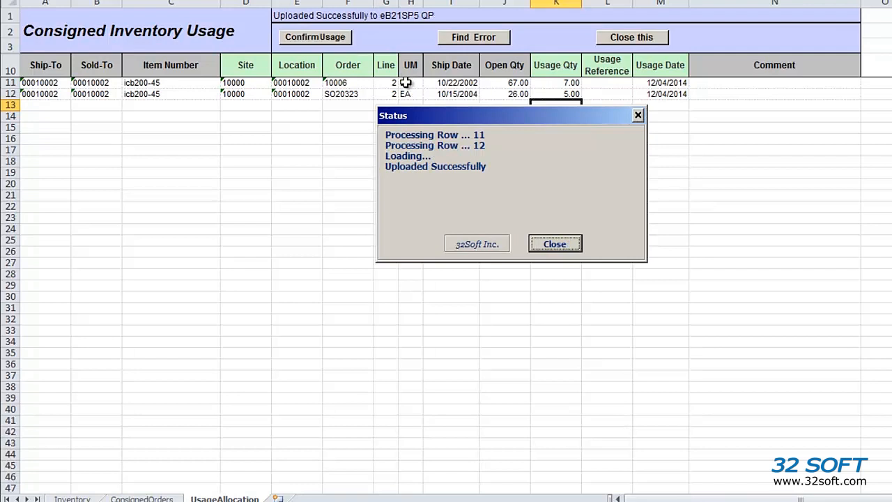
left_click(554, 243)
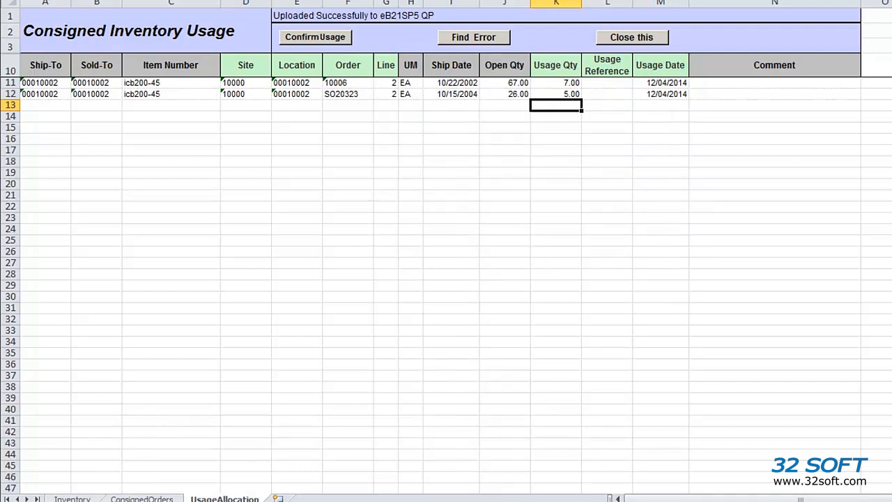
left_click(89, 498)
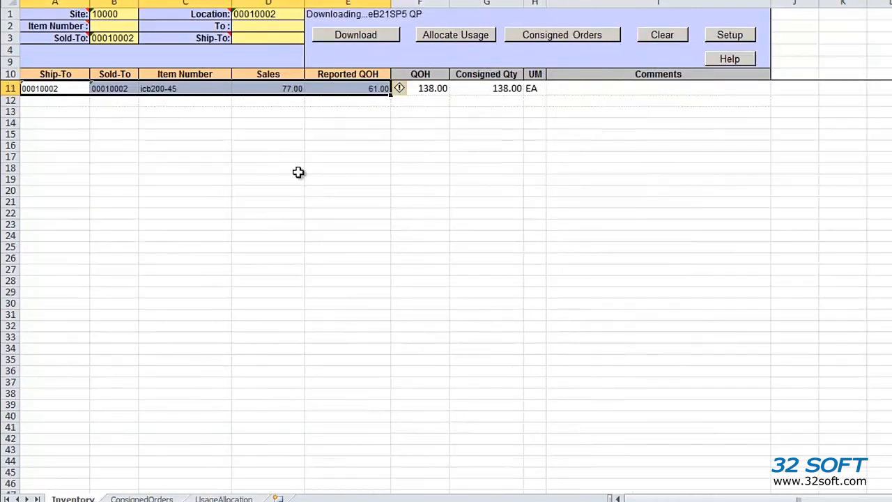
- Re-download the Consigned Orders Report and check order 10006's open quantity, now 60.00
left_click(550, 42)
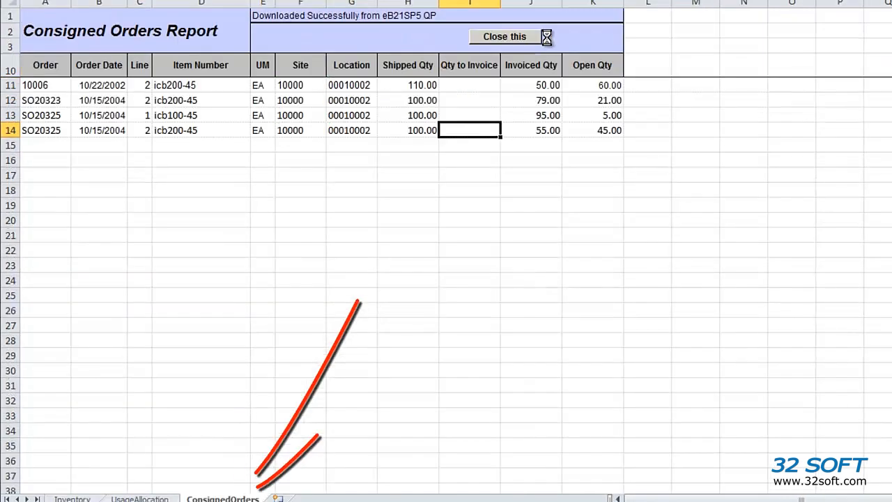
left_click(577, 88)
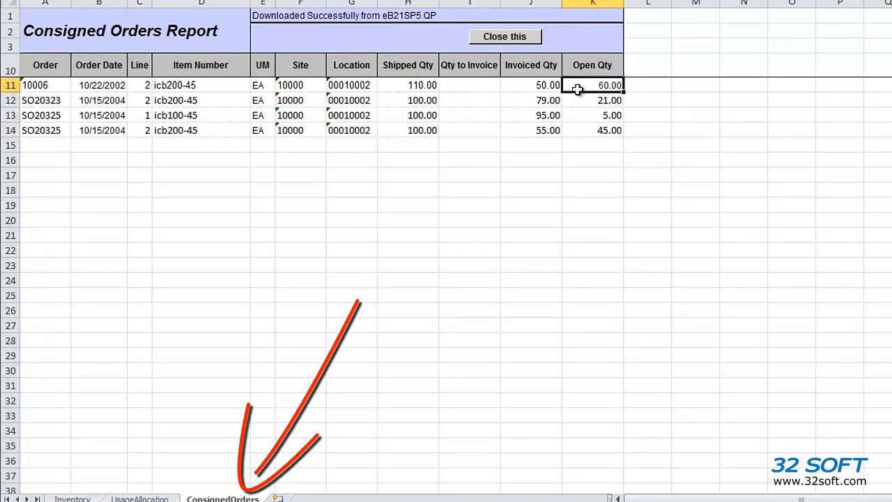